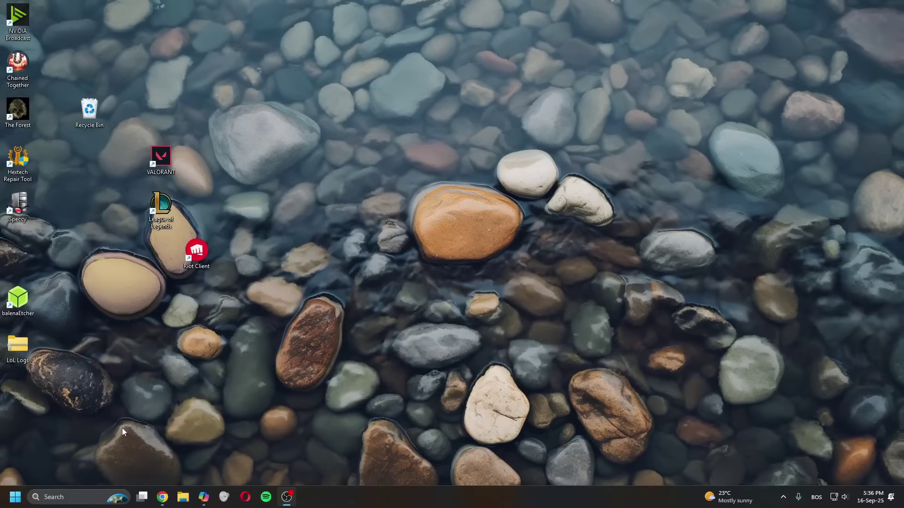
- Launch the Services console by running services.msc from the Run dialog
left_click(79, 498)
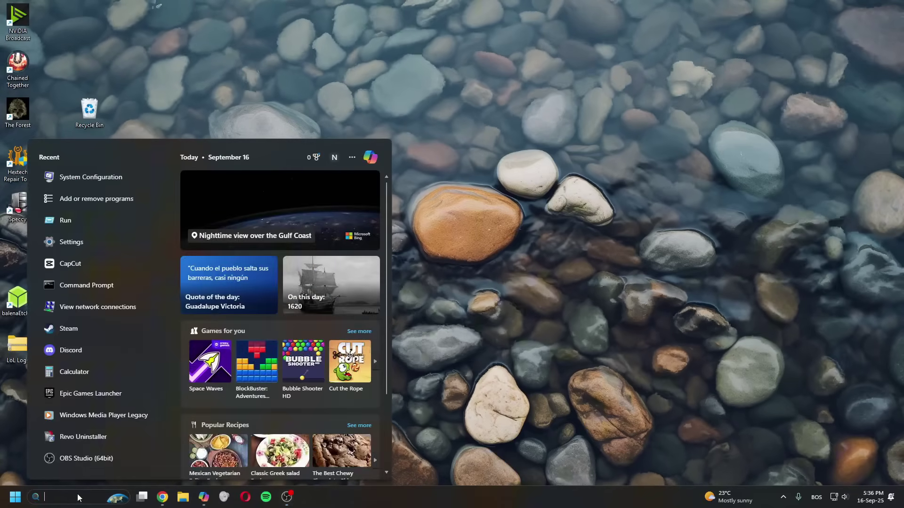
left_click(79, 223)
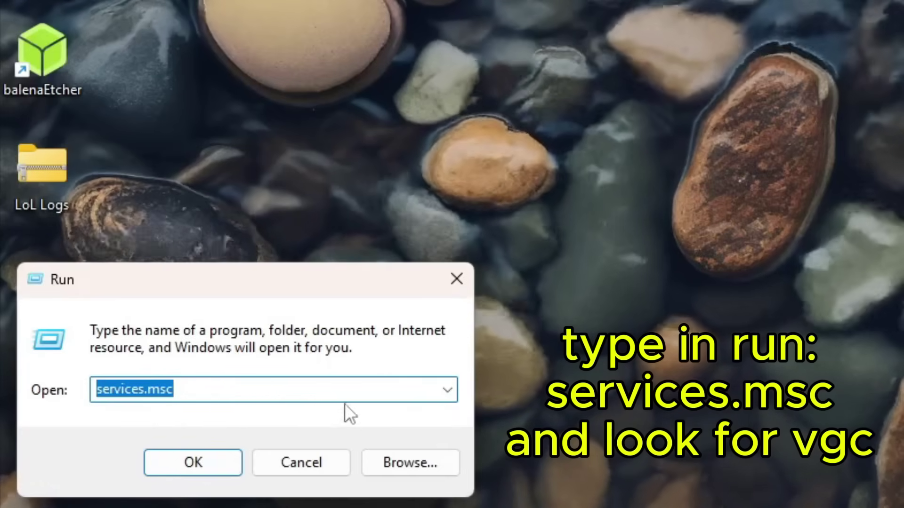
left_click(201, 460)
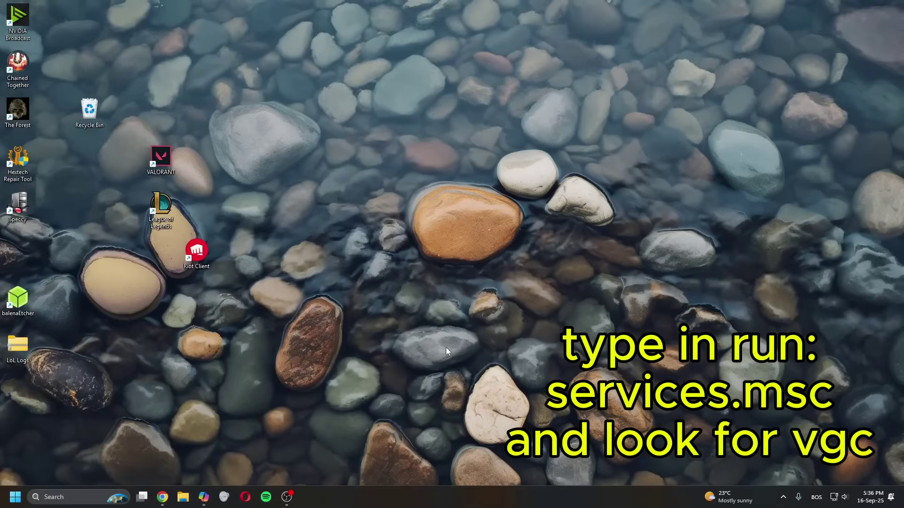
- Locate the vgc service row in the Services list
left_click(431, 197)
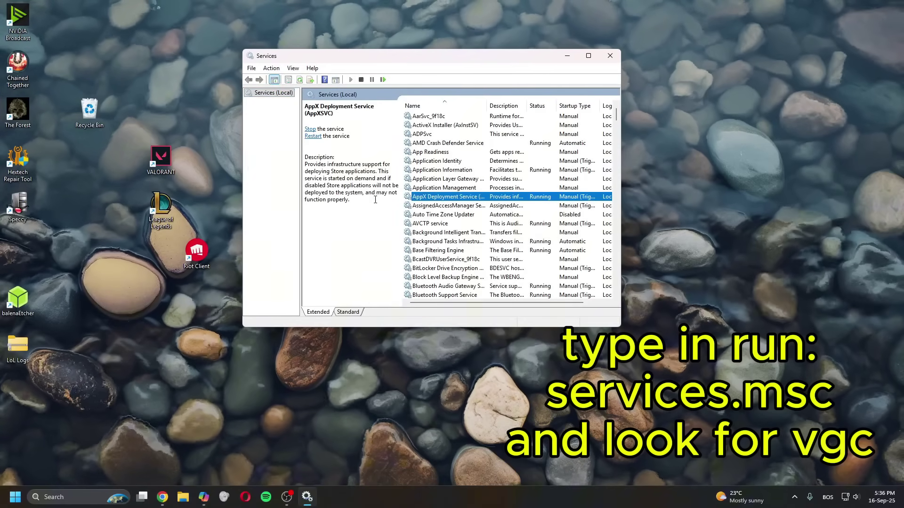
key("Up")
type("vgc")
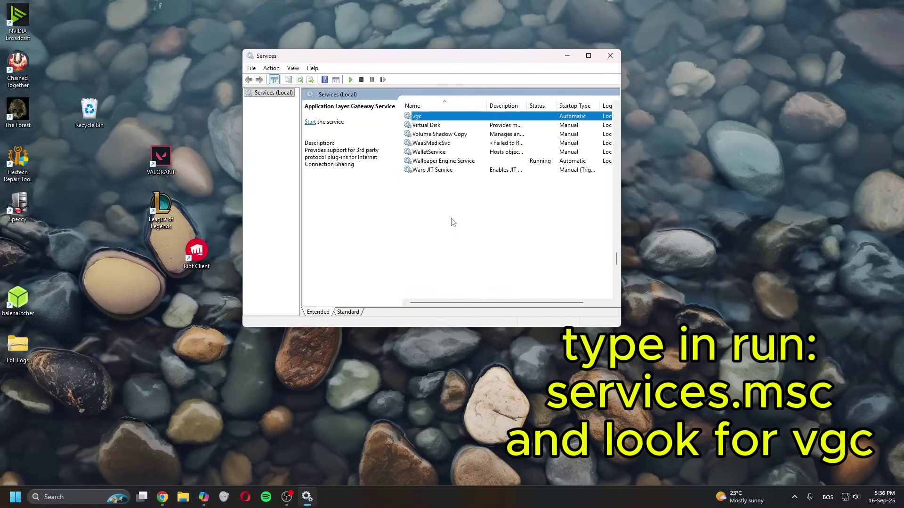
- Set the vgc service's startup type to Automatic and confirm
double_click(429, 118)
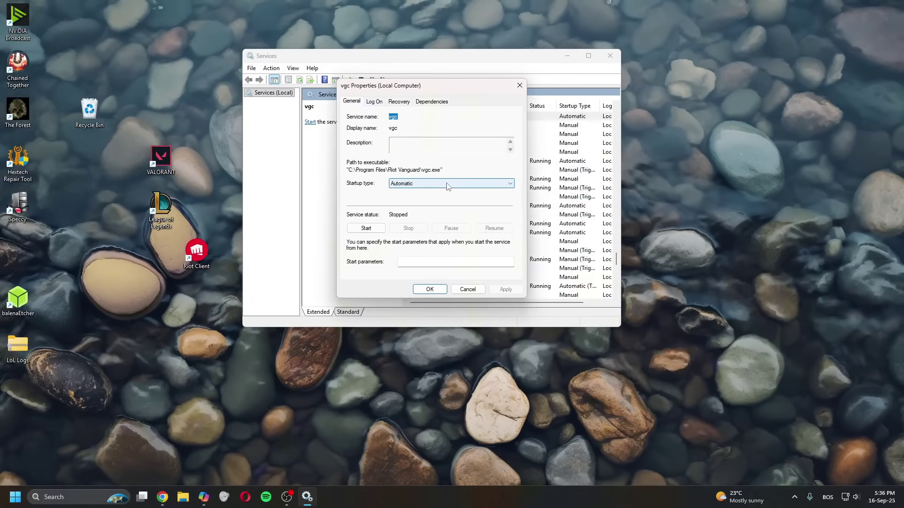
left_click(447, 184)
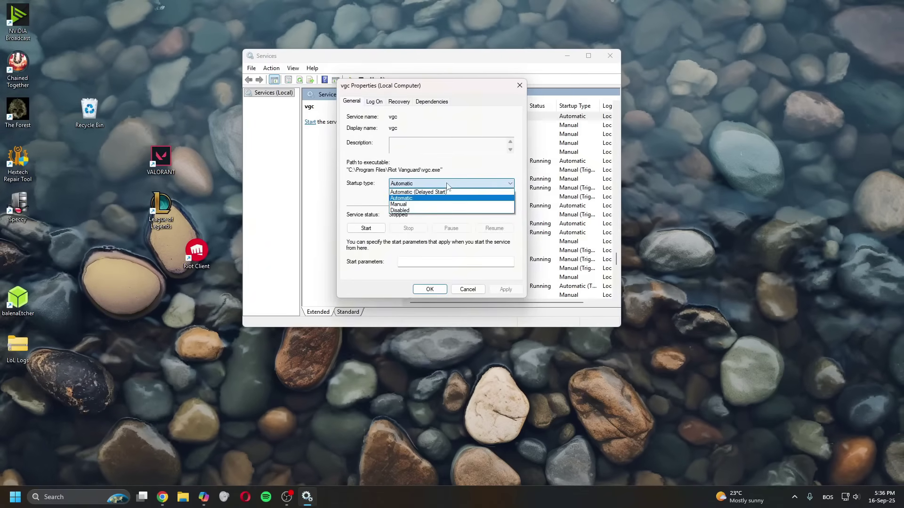
left_click(410, 203)
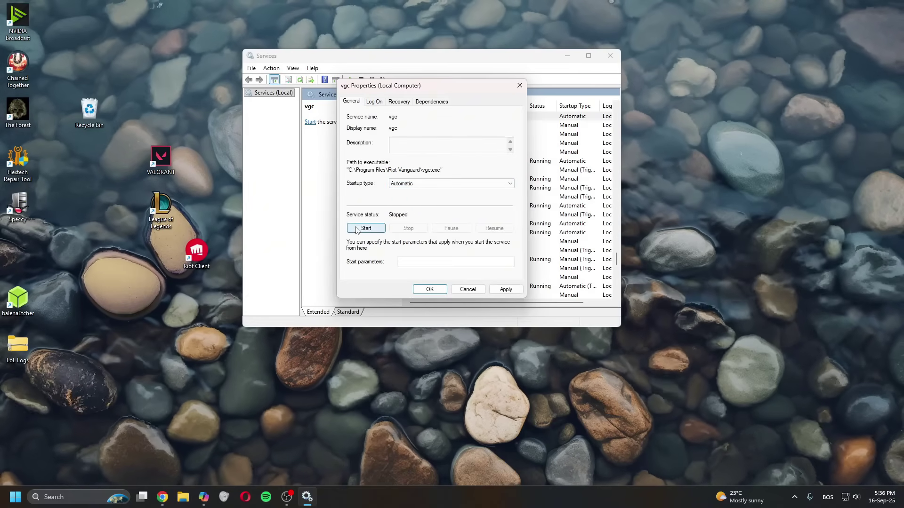
left_click(429, 290)
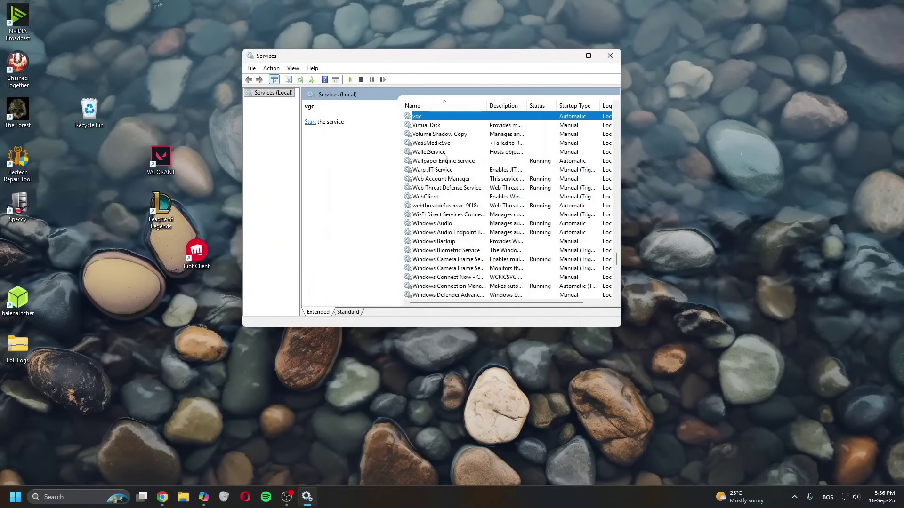
- Close the Services console and launch System Configuration from the Recent list
left_click(610, 54)
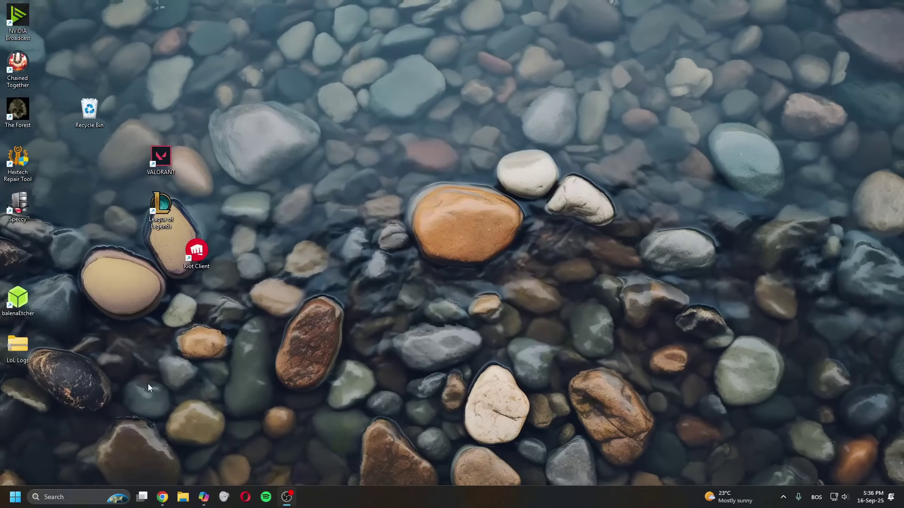
left_click(62, 497)
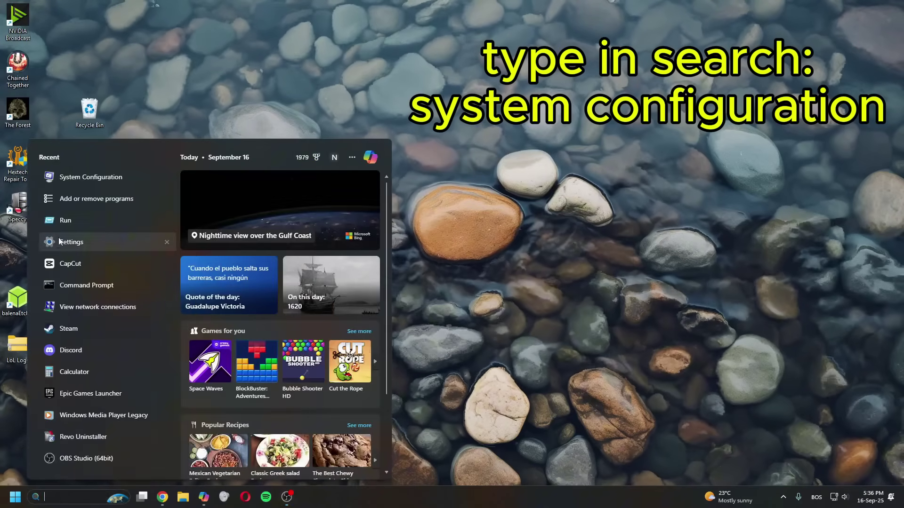
left_click(88, 178)
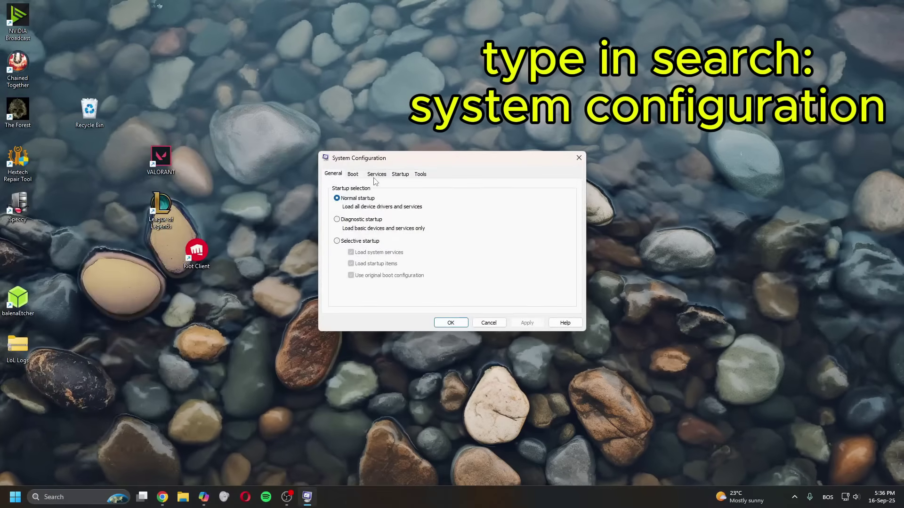
- On the Services tab, hide all Microsoft services and tick the vgc checkbox
left_click(376, 174)
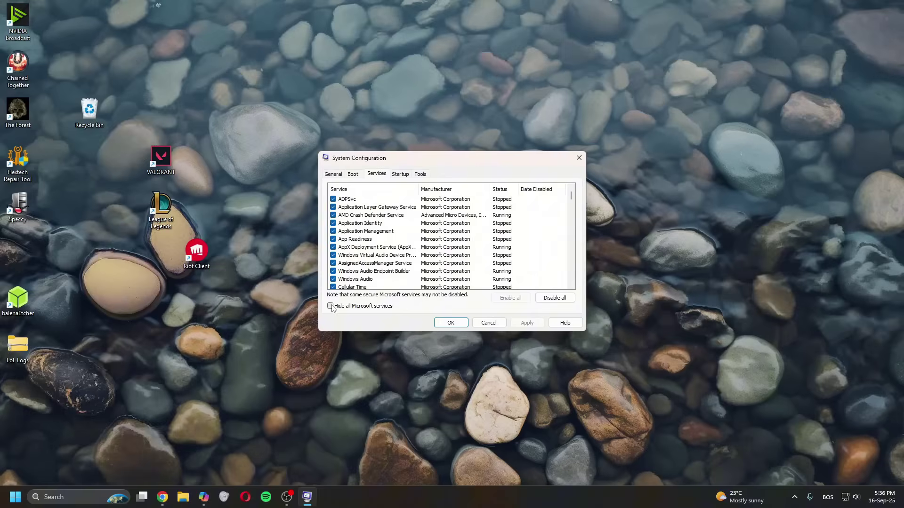
left_click(331, 307)
scroll(395, 240, "down", 3)
left_click(387, 248)
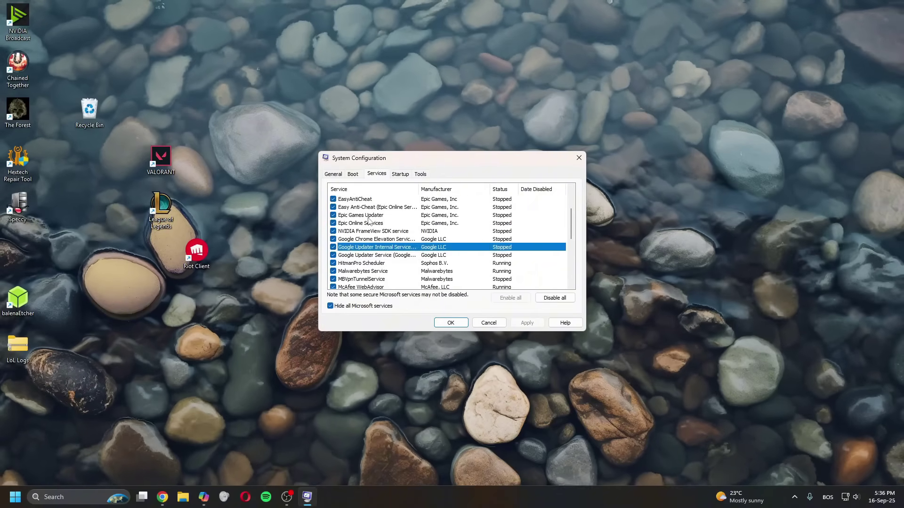
scroll(396, 240, "down", 5)
left_click(381, 263)
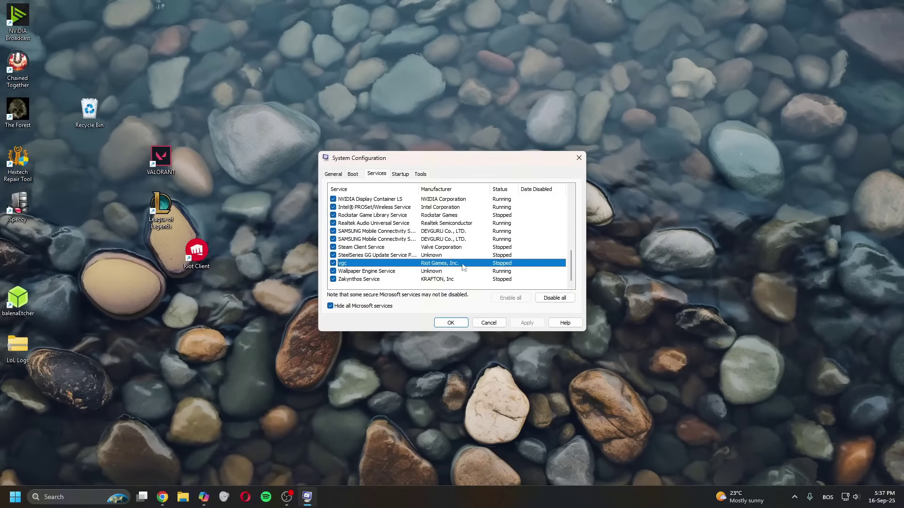
left_click(333, 264)
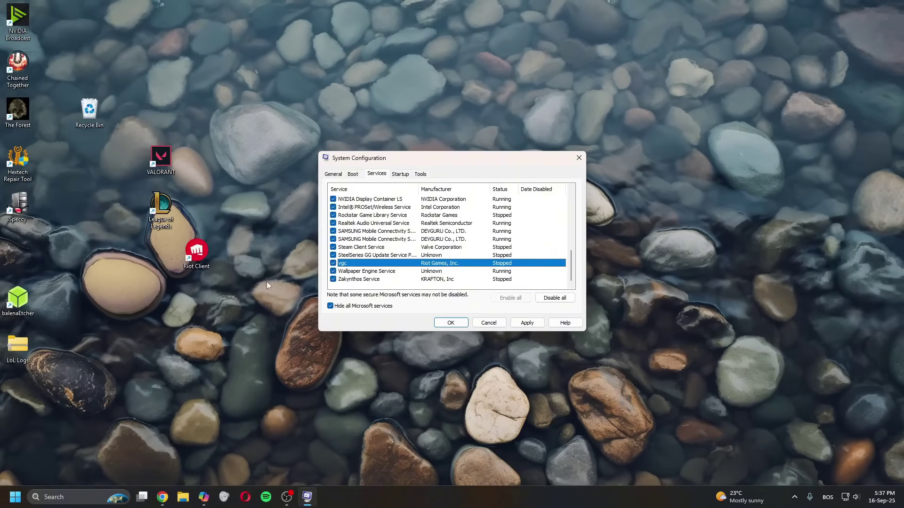
left_click(450, 323)
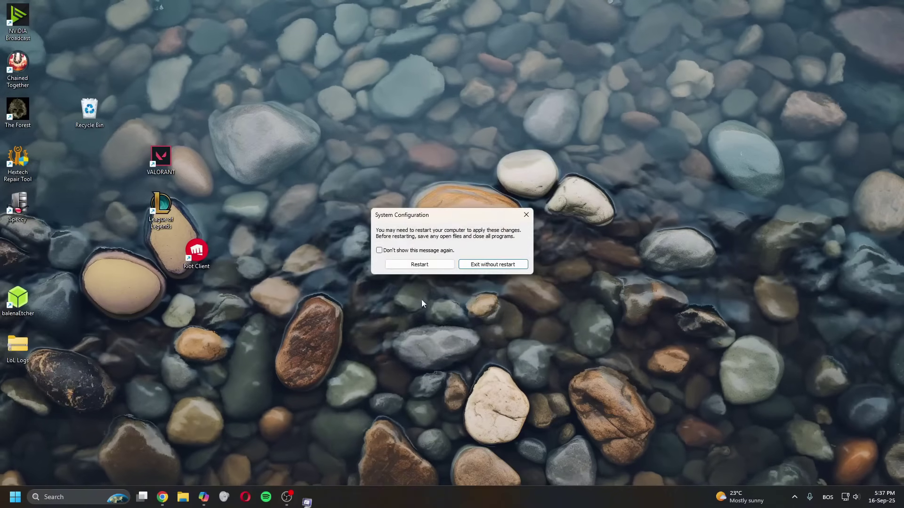